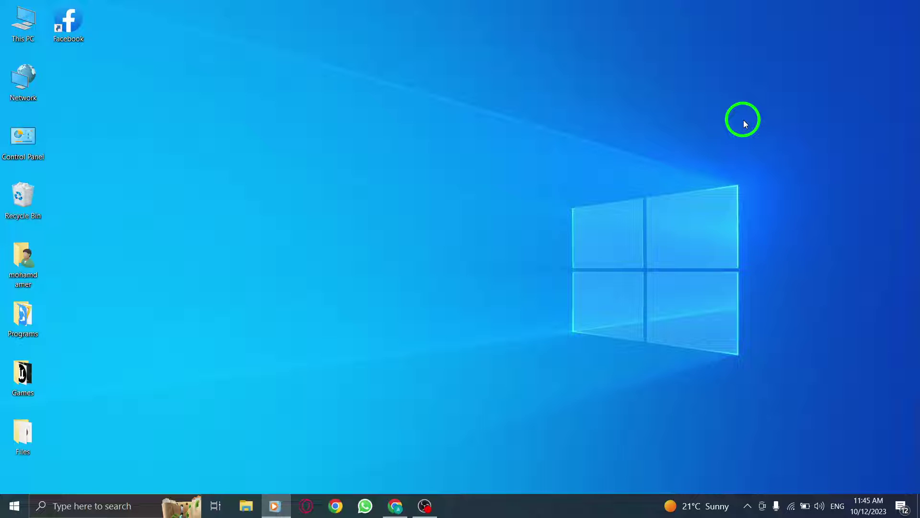
In Chrome, open your own Facebook profile from the account avatar menu
left_click(392, 510)
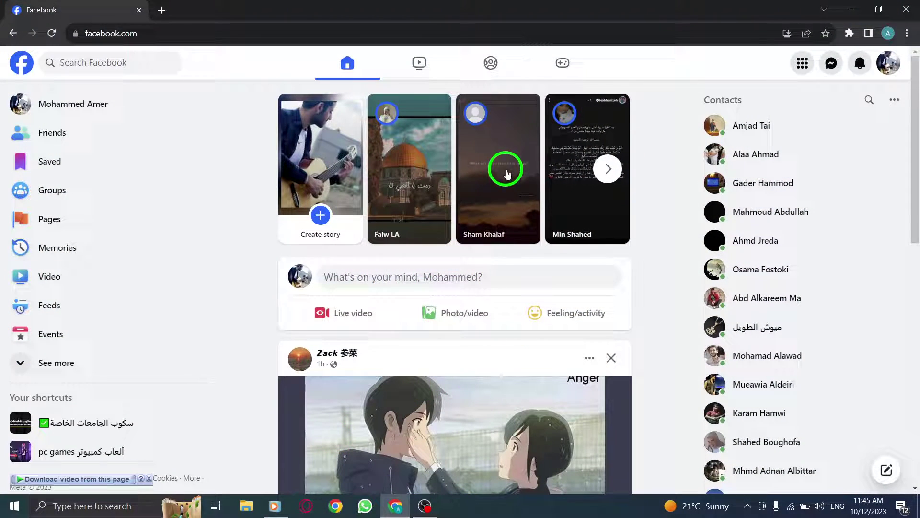
left_click(891, 65)
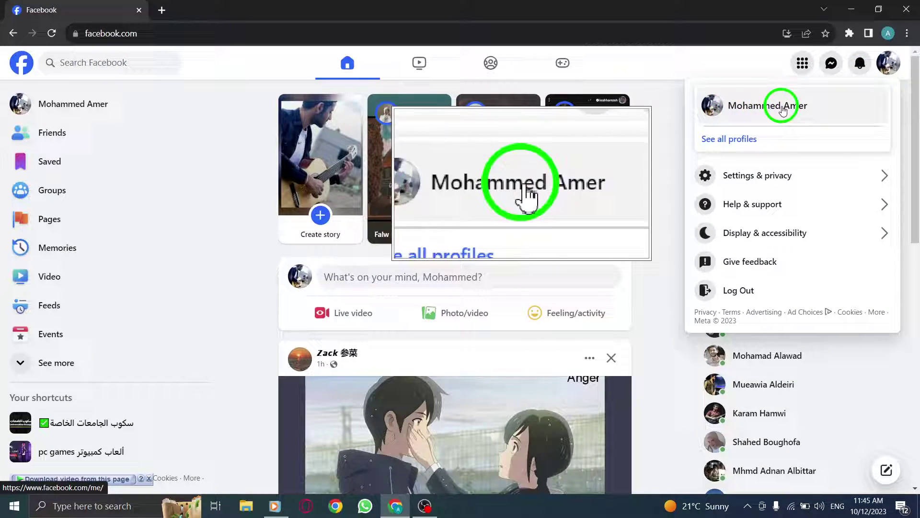
left_click(748, 111)
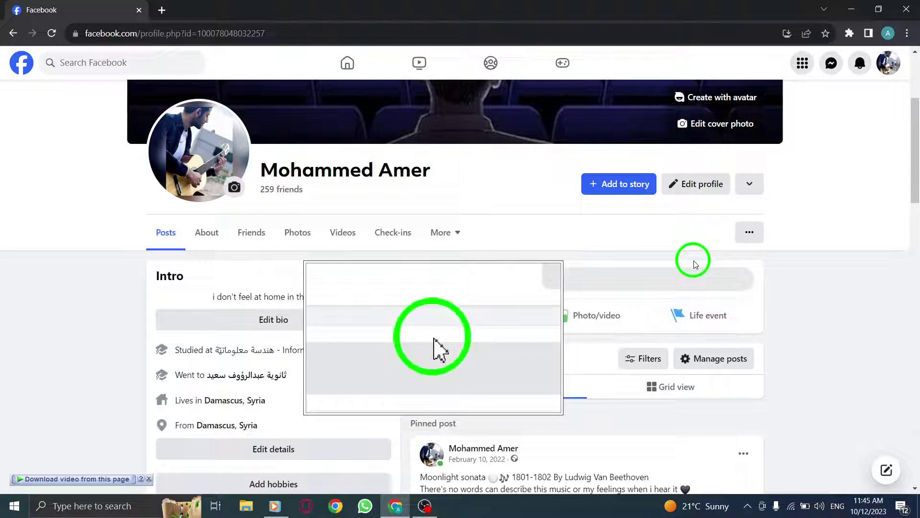
Search your profile for 'posts' using the profile's Search option
left_click(751, 234)
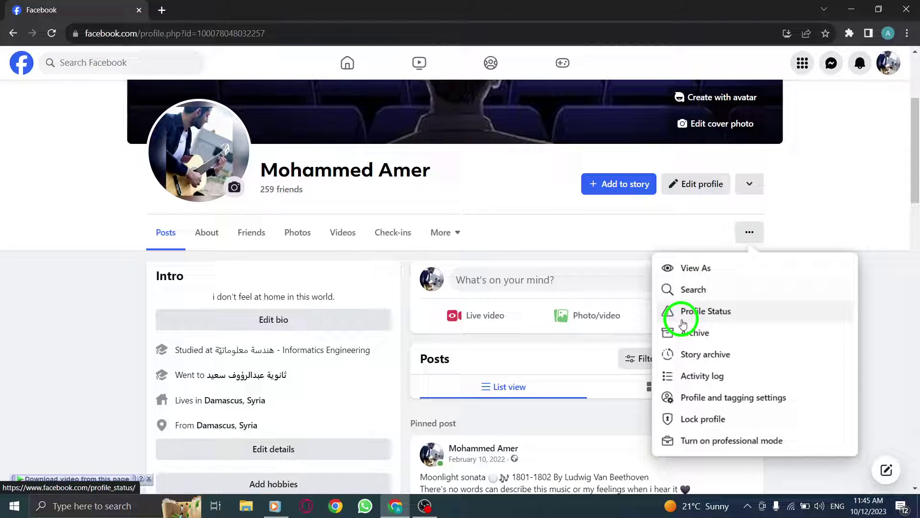
left_click(694, 291)
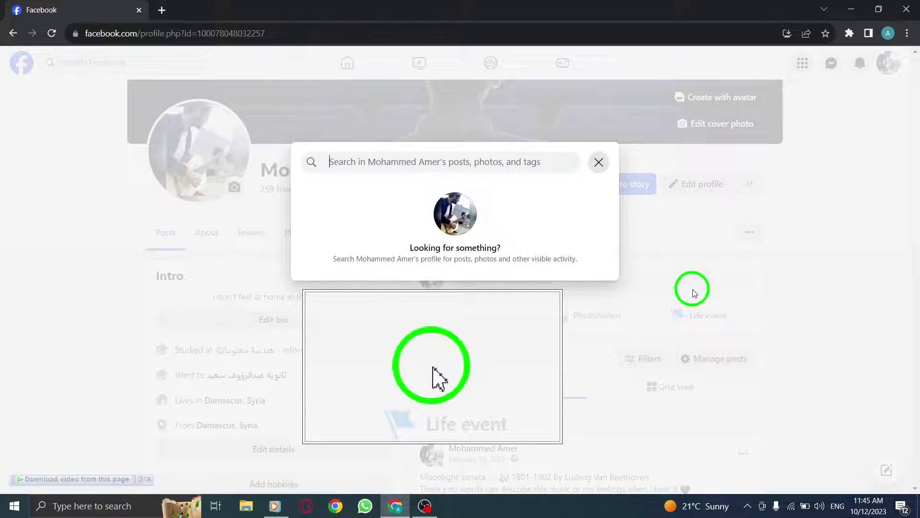
left_click(337, 163)
type("pos")
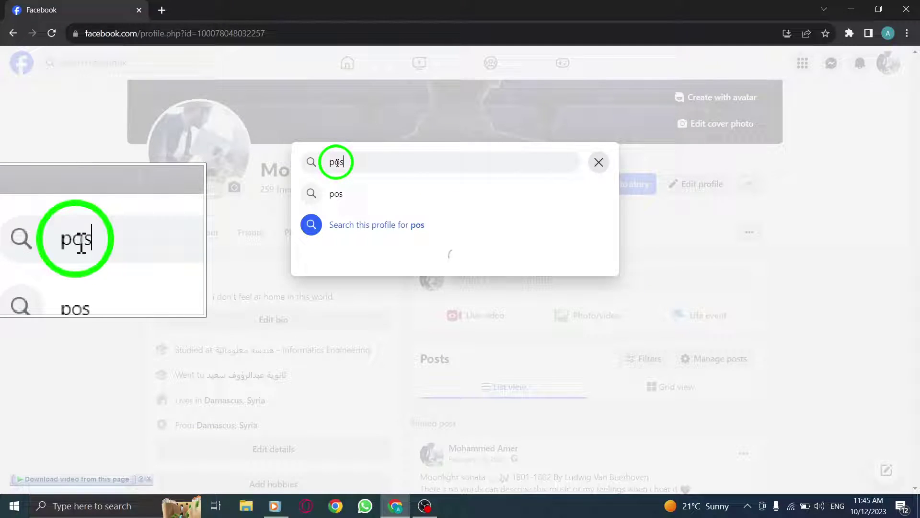
type("ts")
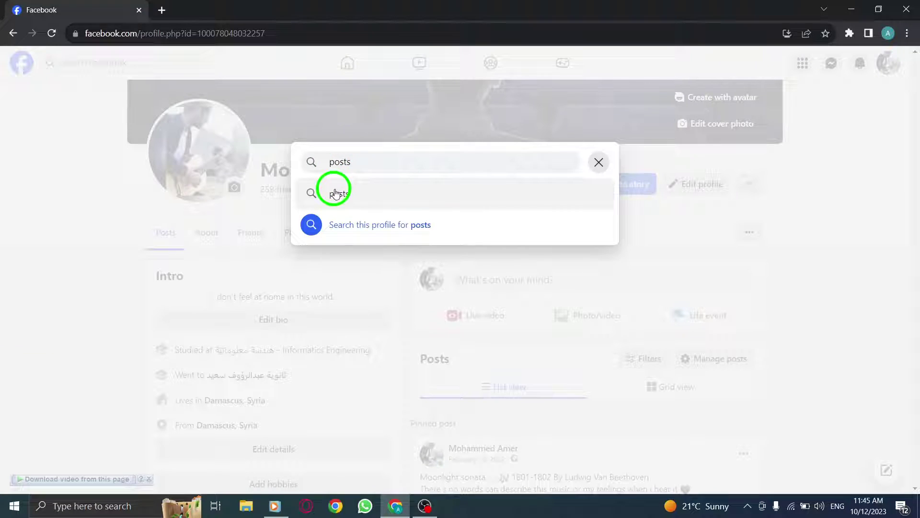
left_click(339, 193)
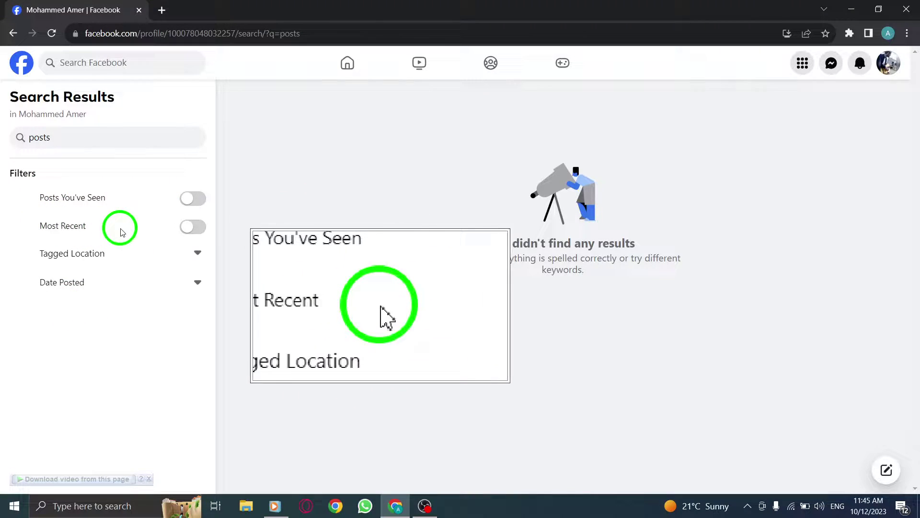
Turn on the Most Recent toggle in the left Filters panel
left_click(186, 228)
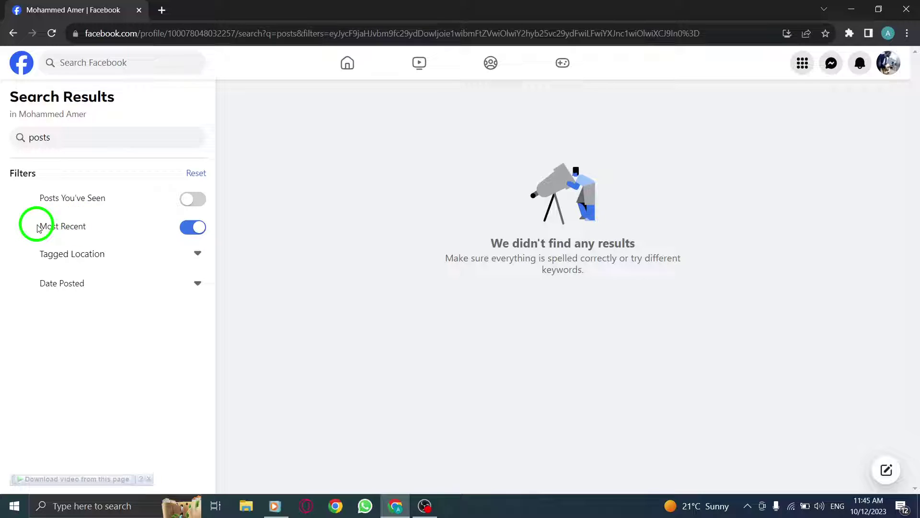
left_click_drag(40, 226, 97, 226)
left_click(100, 227)
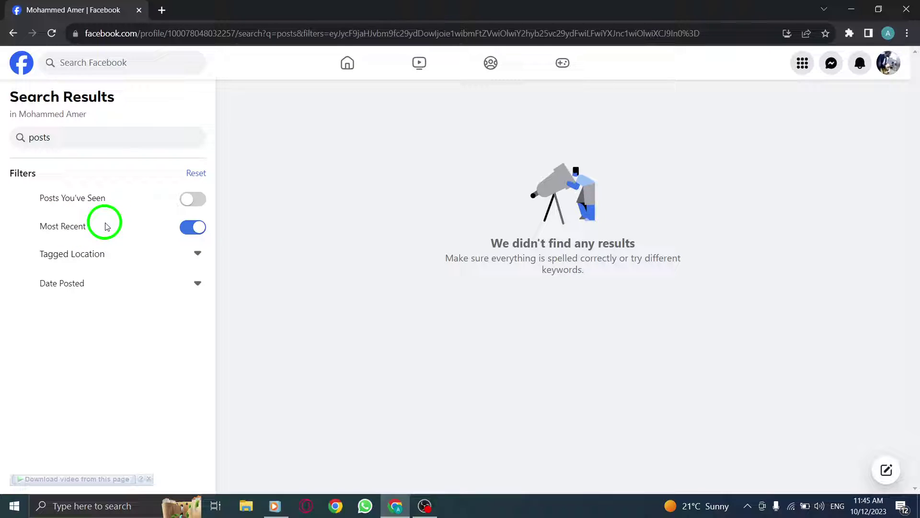